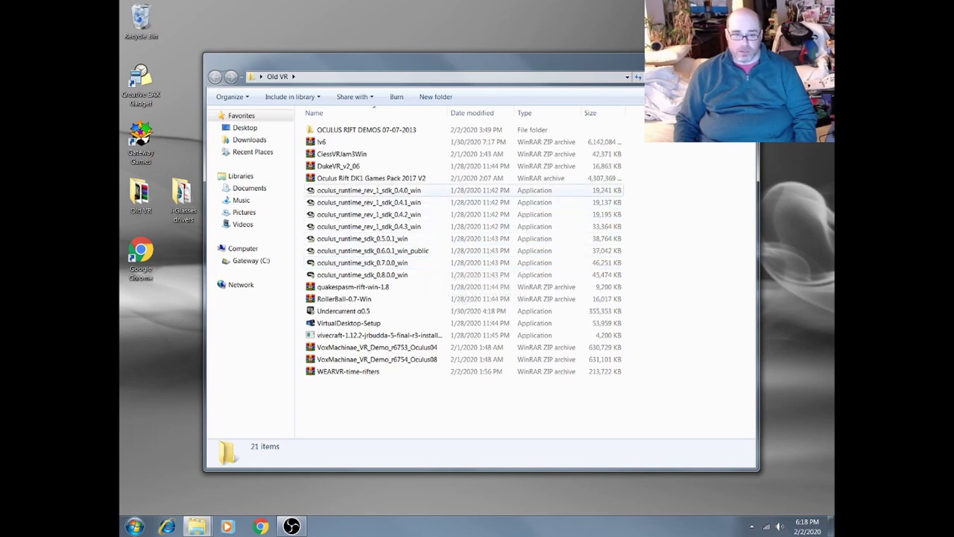
- Run the oculus_runtime_rev_1_sdk_0.4.0_win installer, accepting the license agreement and keeping C:\Program Files (x86)\Oculus as the installation directory
click(368, 190)
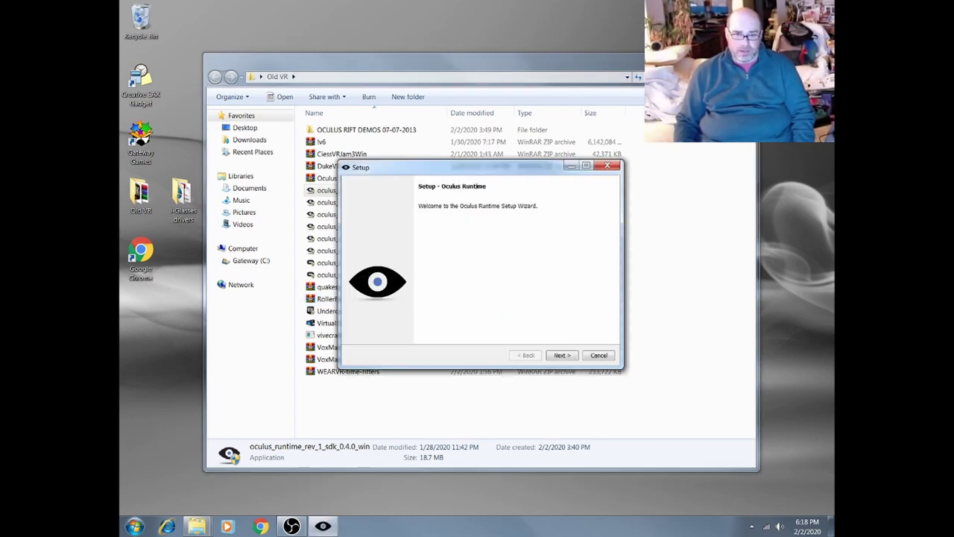
key(Return)
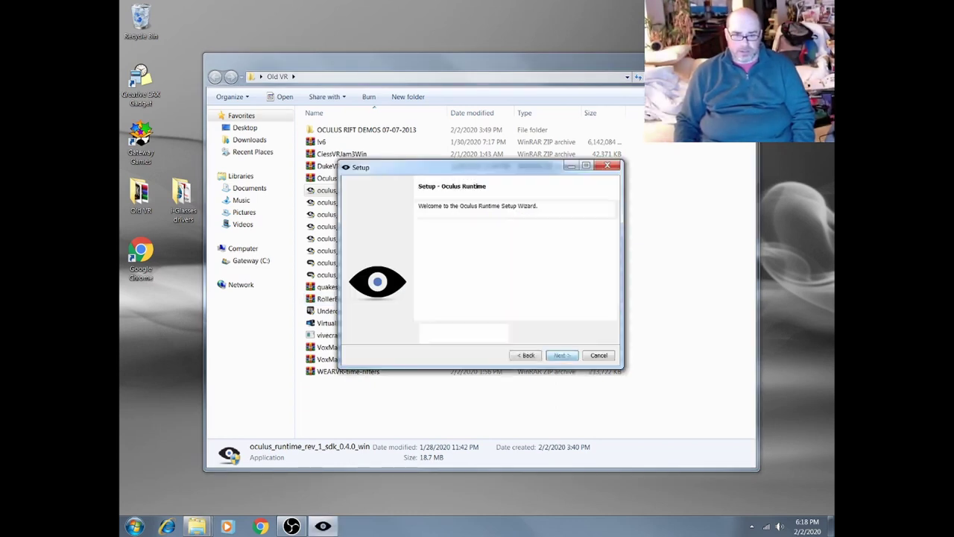
click(423, 328)
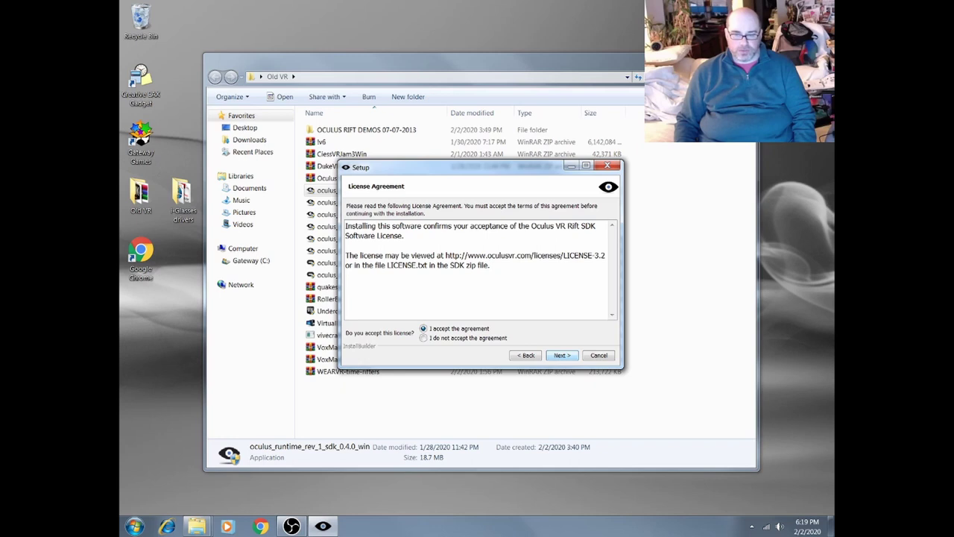
key(Return)
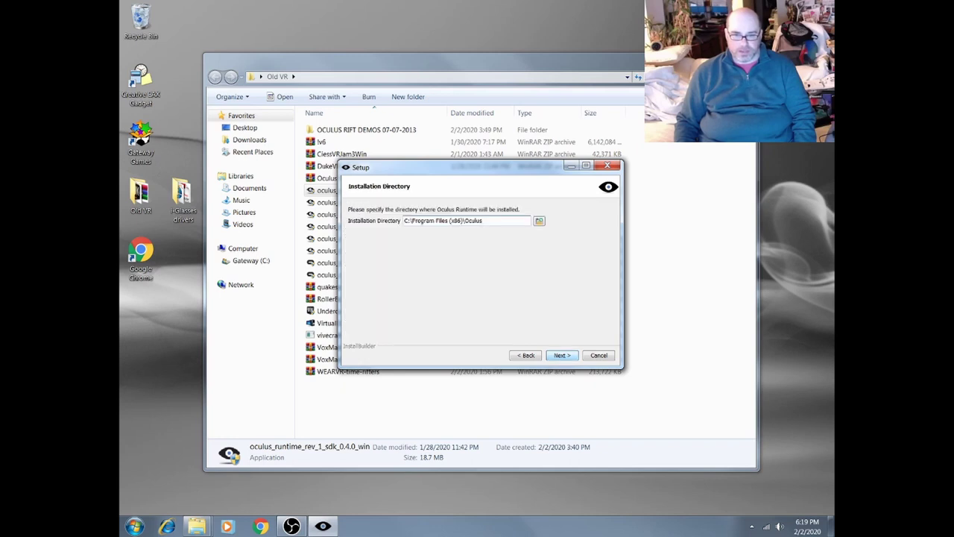
key(Return)
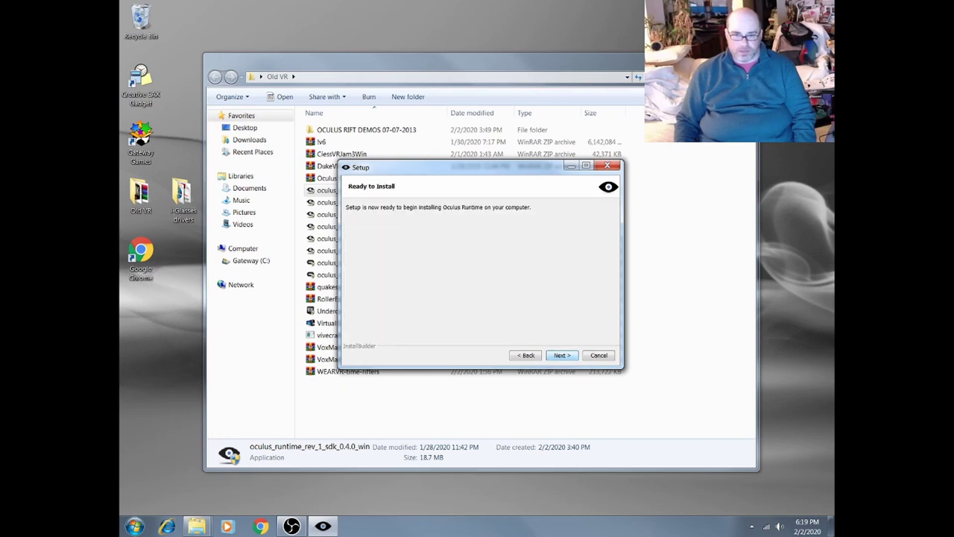
key(Return)
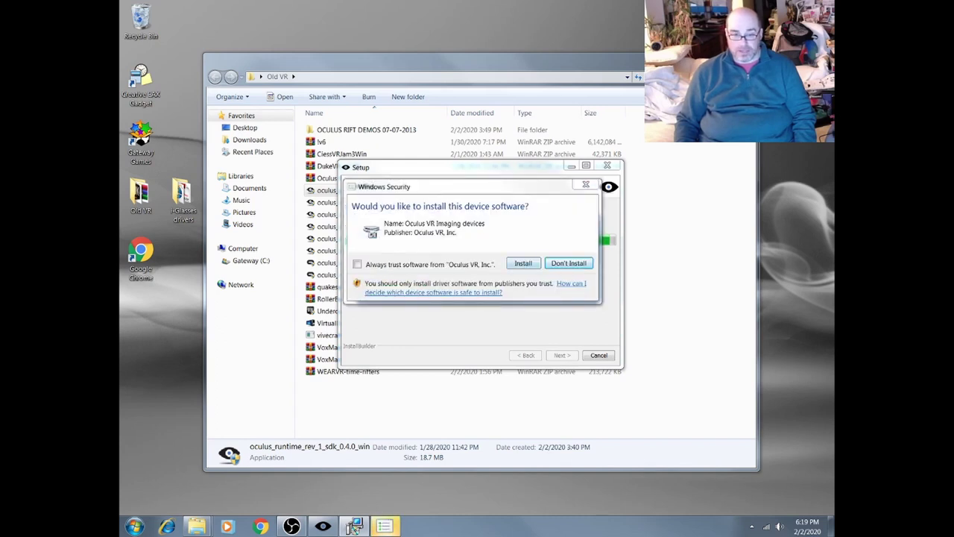
- Allow the Oculus VR imaging device and display adapter drivers to install, and finish the setup with View Readme File enabled
key(alt+i)
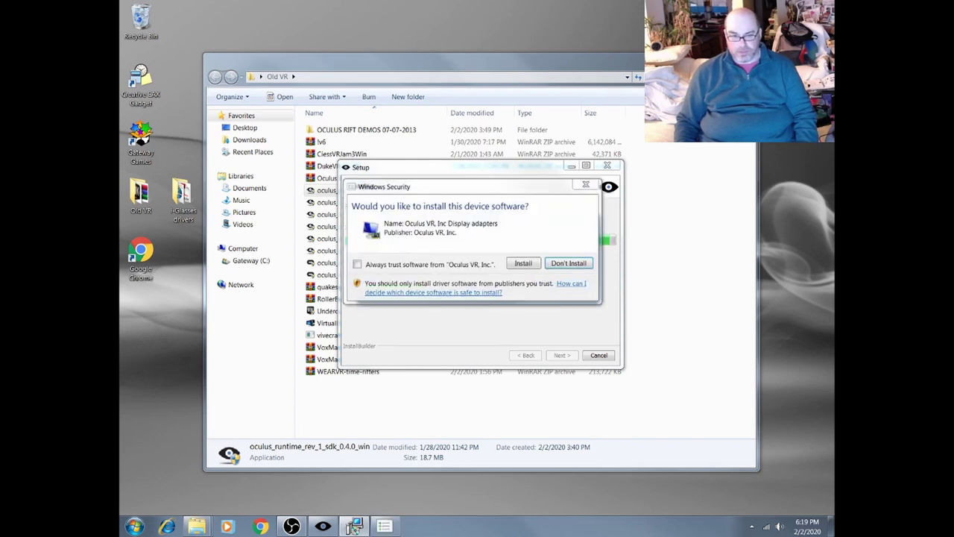
click(523, 263)
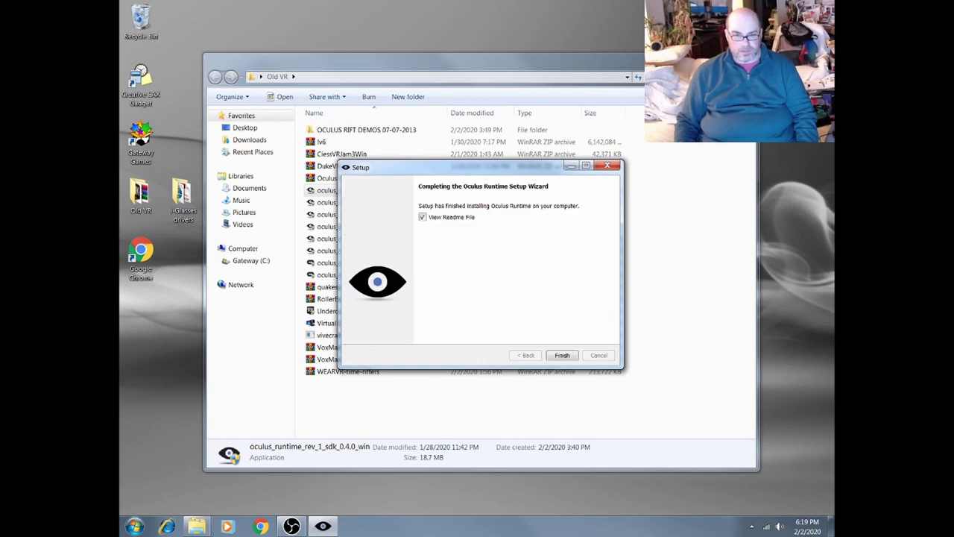
key(Return)
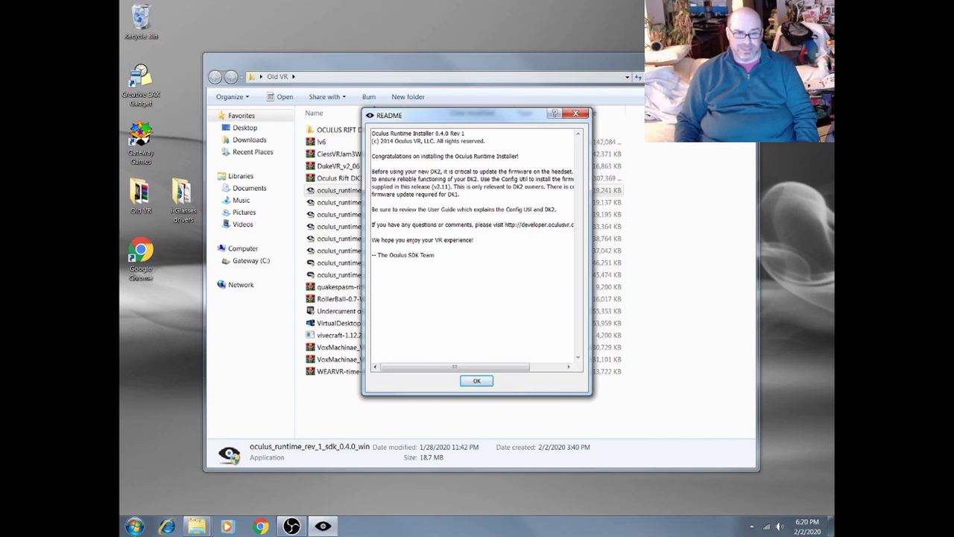
- Read the Oculus Runtime installer's README across its full width, including the firmware notes, and close it
drag(454, 366, 490, 366)
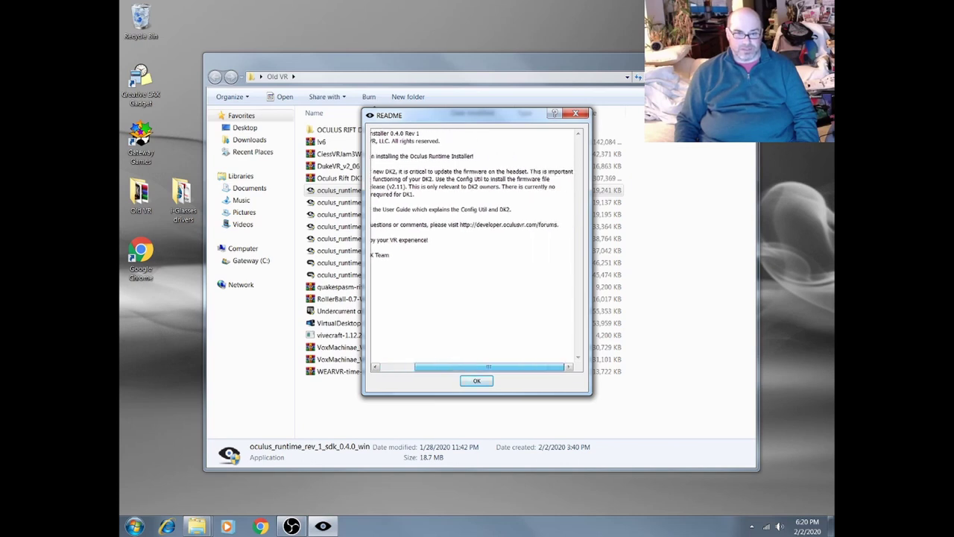
drag(489, 366, 454, 366)
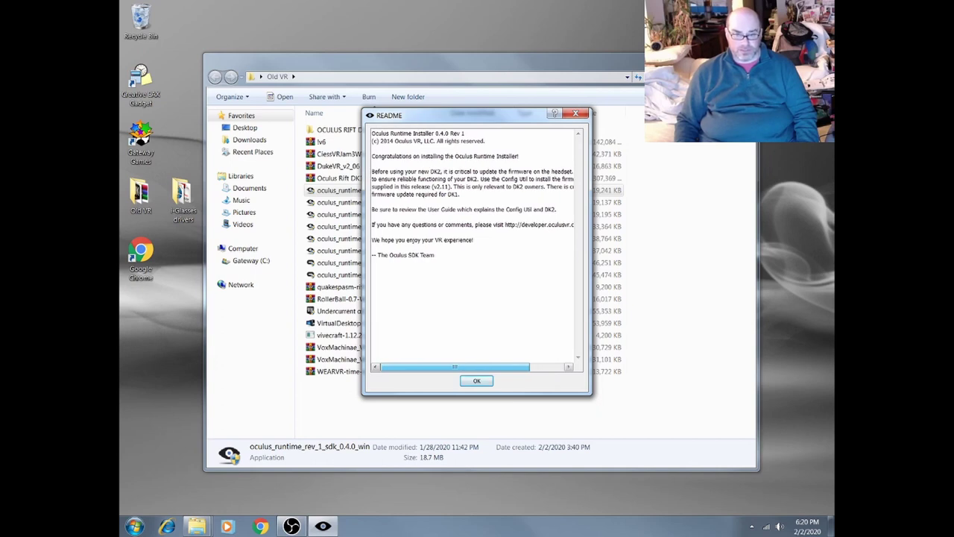
drag(455, 366, 489, 366)
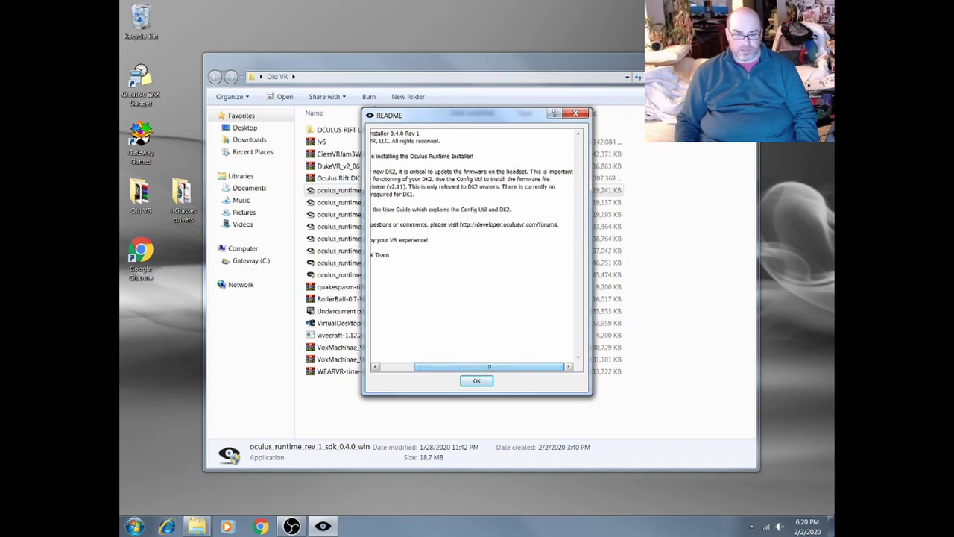
key(Return)
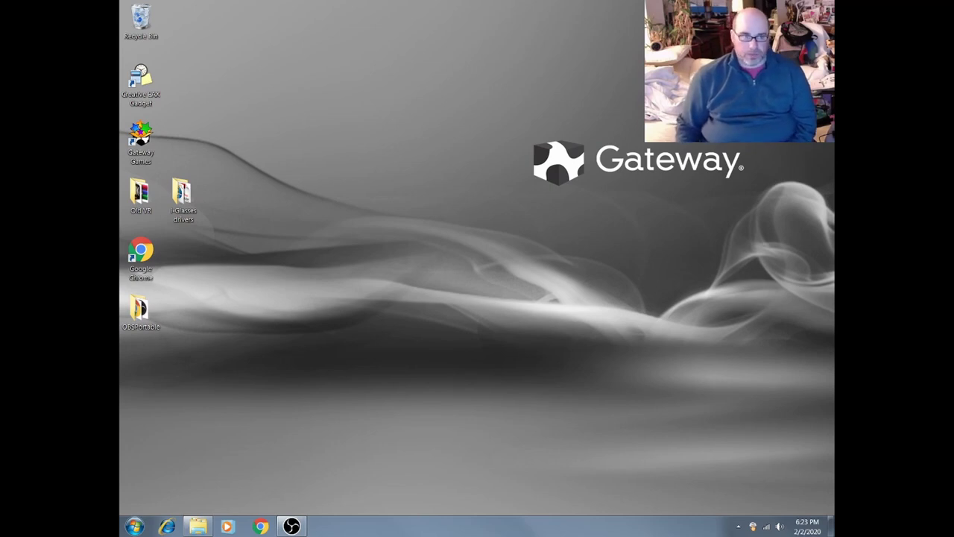
- Launch OculusConfigTool from the installed Oculus Runtime programs
key(super)
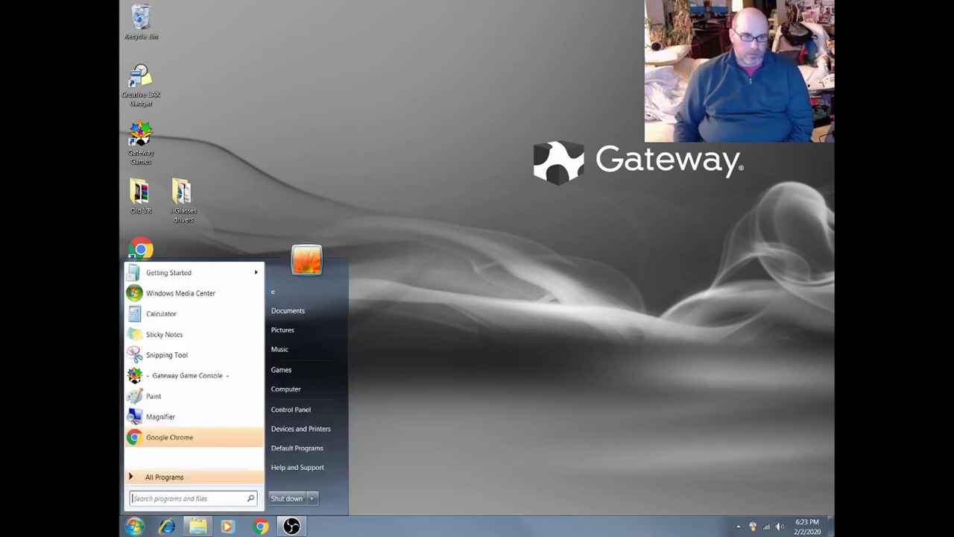
key(Up)
key(Return)
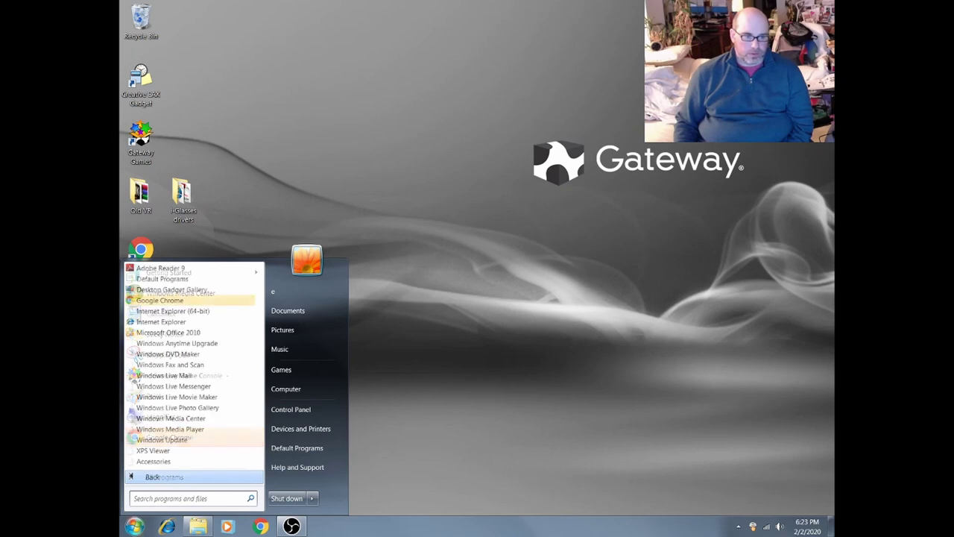
scroll(172, 397, down, 3)
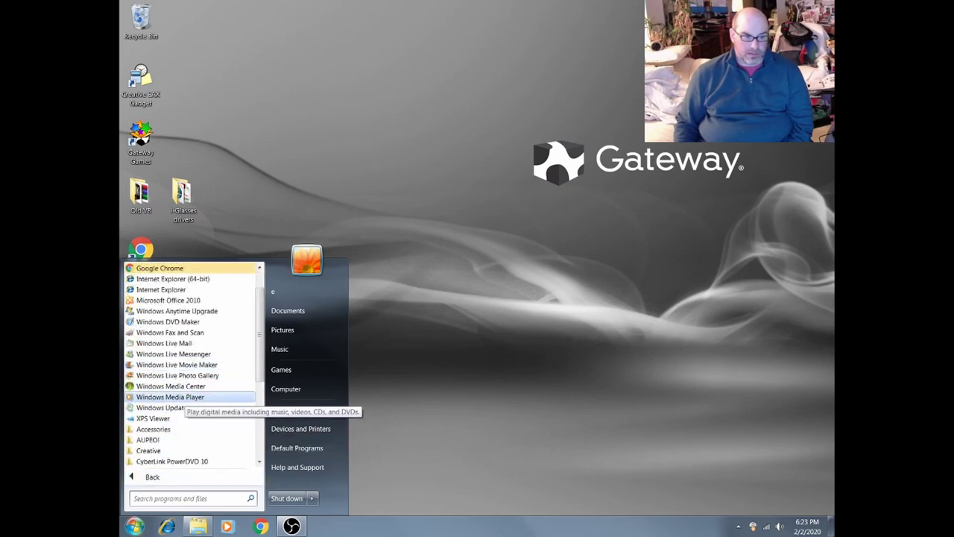
scroll(190, 365, down, 2)
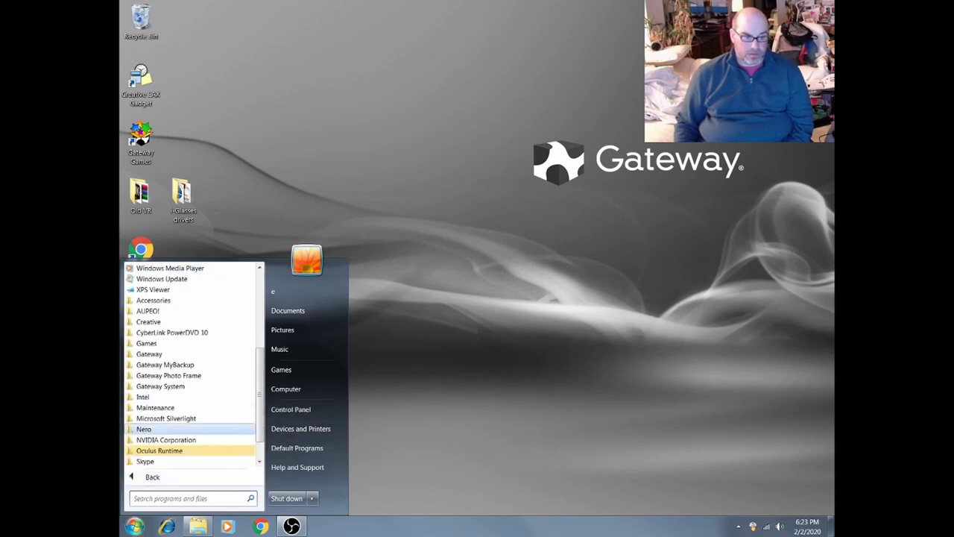
key(Return)
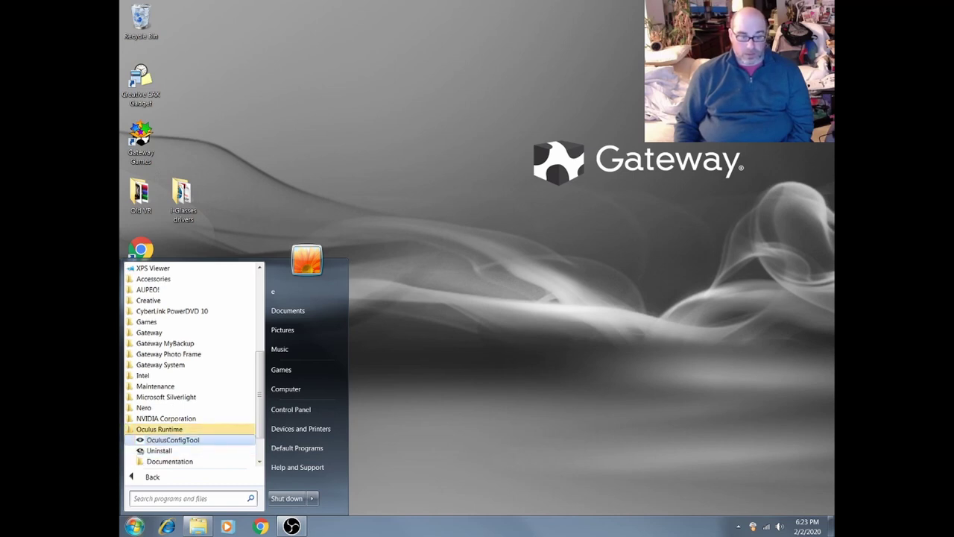
key(Return)
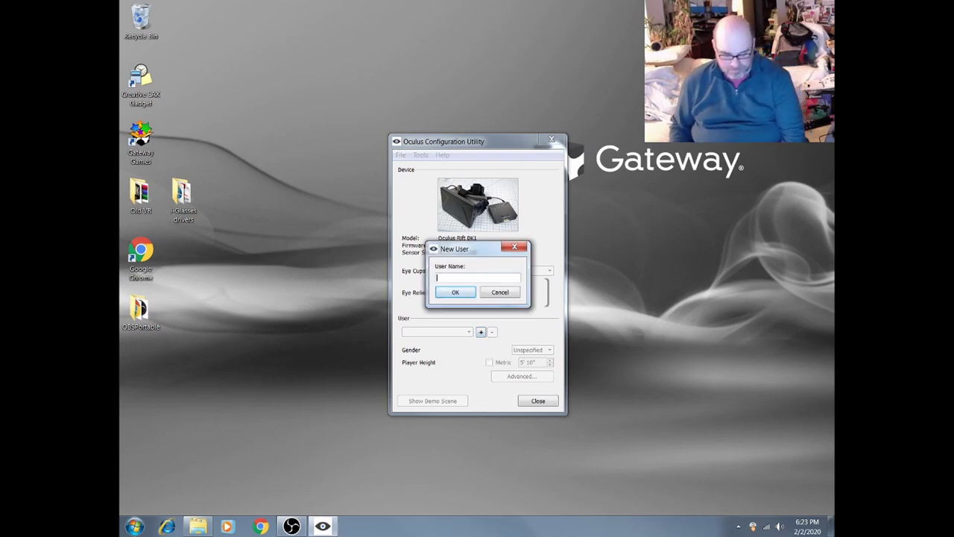
- Create a new user profile by filling in the user name, and set its gender to Male
text(eminus)
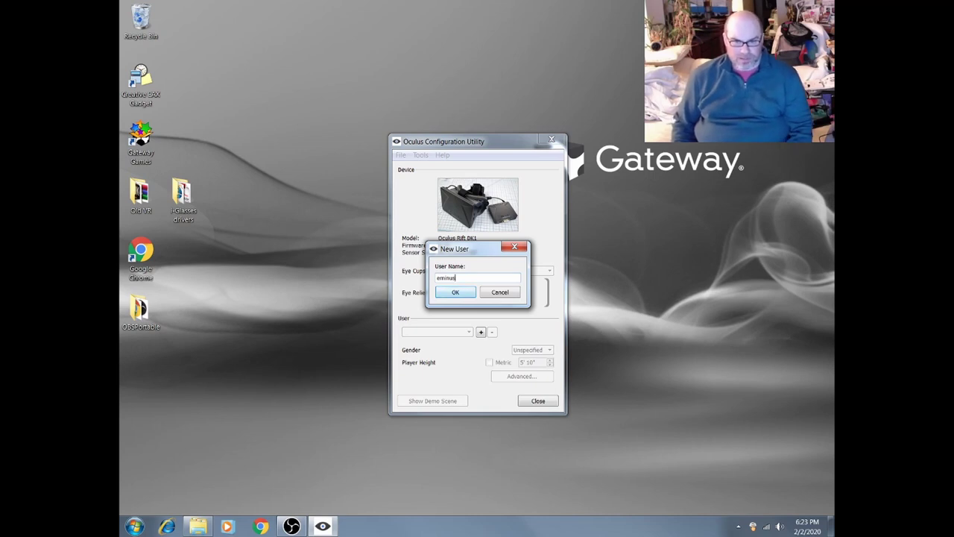
key(Return)
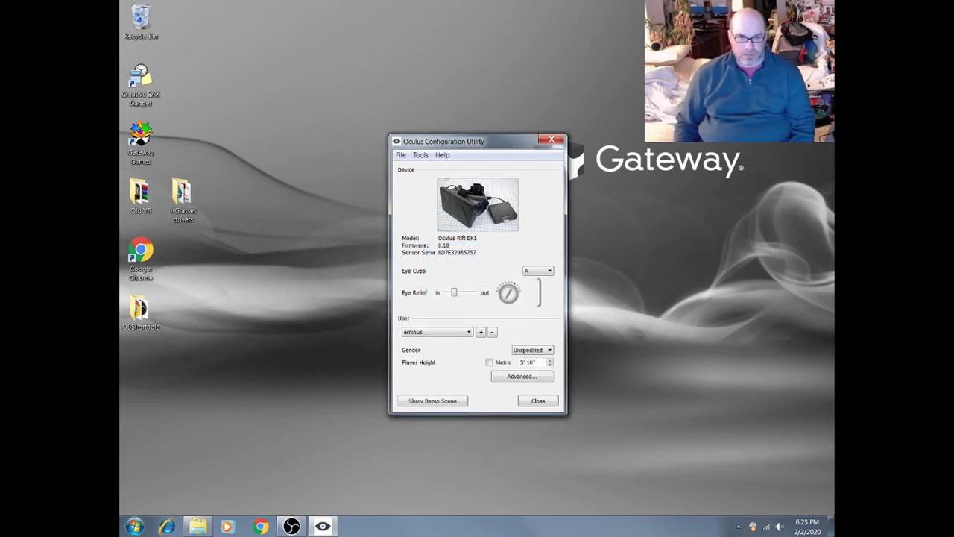
key(alt+Down)
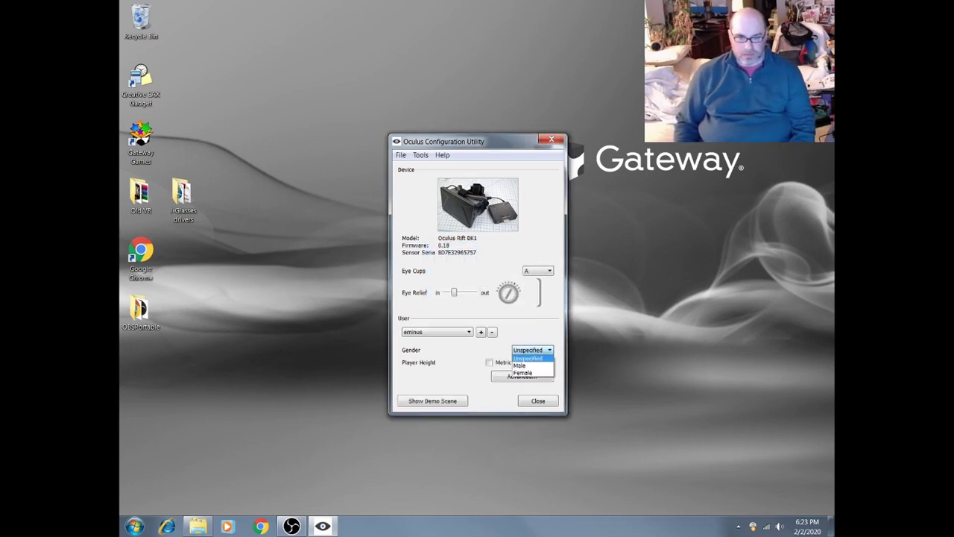
key(Down)
key(Return)
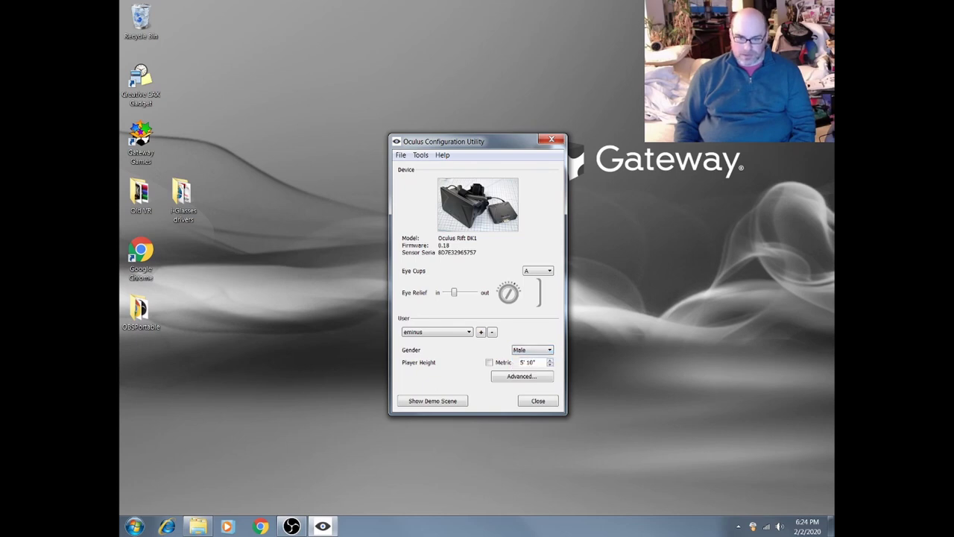
- Set the player height to 5' 8" and open the profile's advanced configuration
key(Tab)
key(Down)
key(Down)
key(Return)
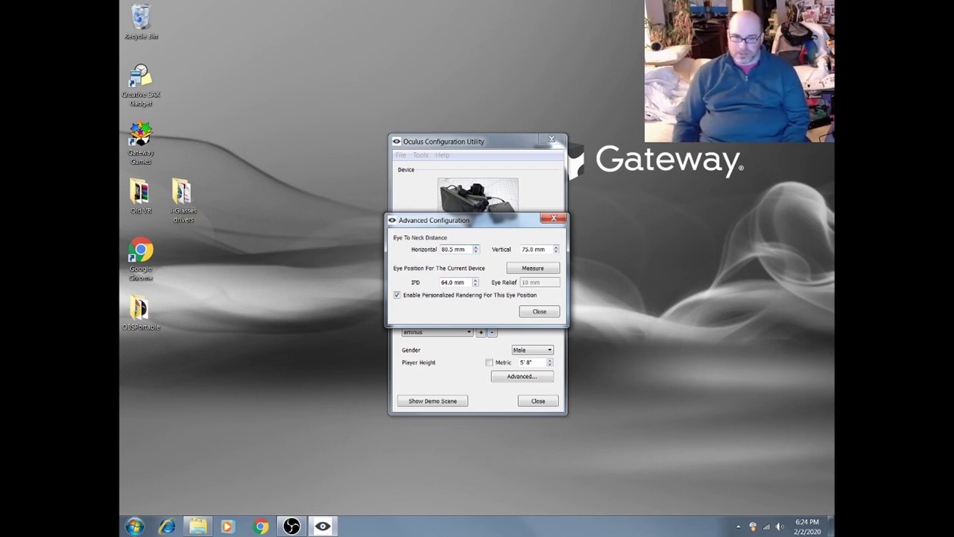
- Show the demo scene, acknowledge the health and safety warning, and start the desk demo
key(Return)
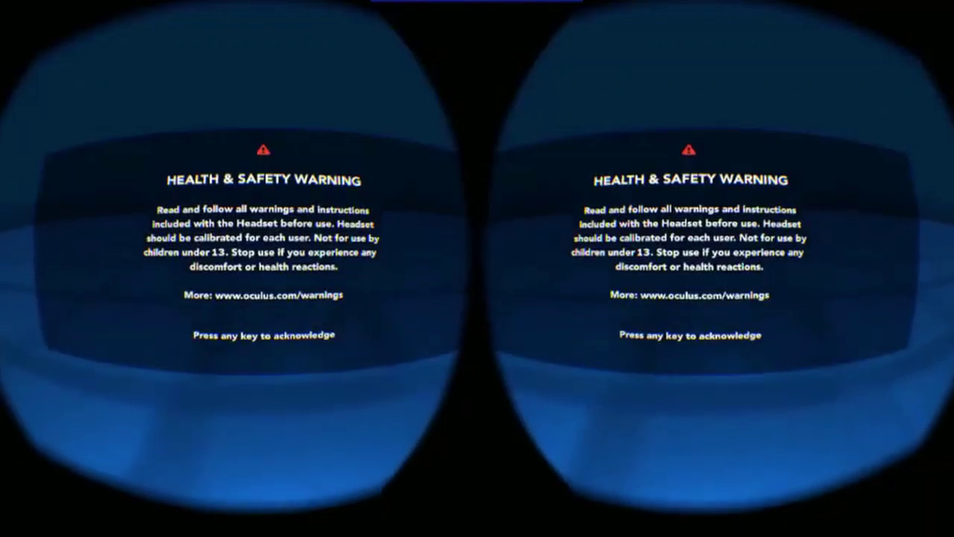
key(space)
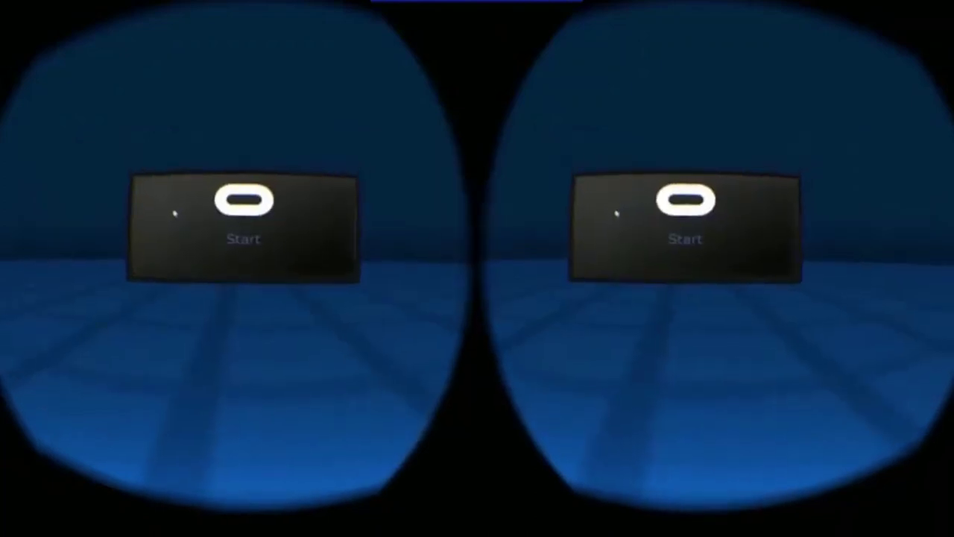
click(248, 231)
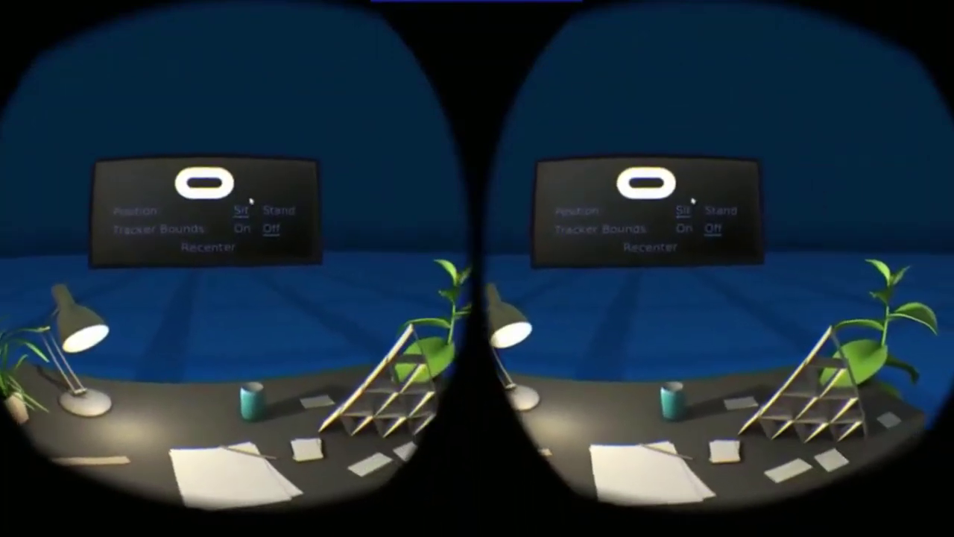
- Turn Tracker Bounds on and back off in the demo scene
click(249, 223)
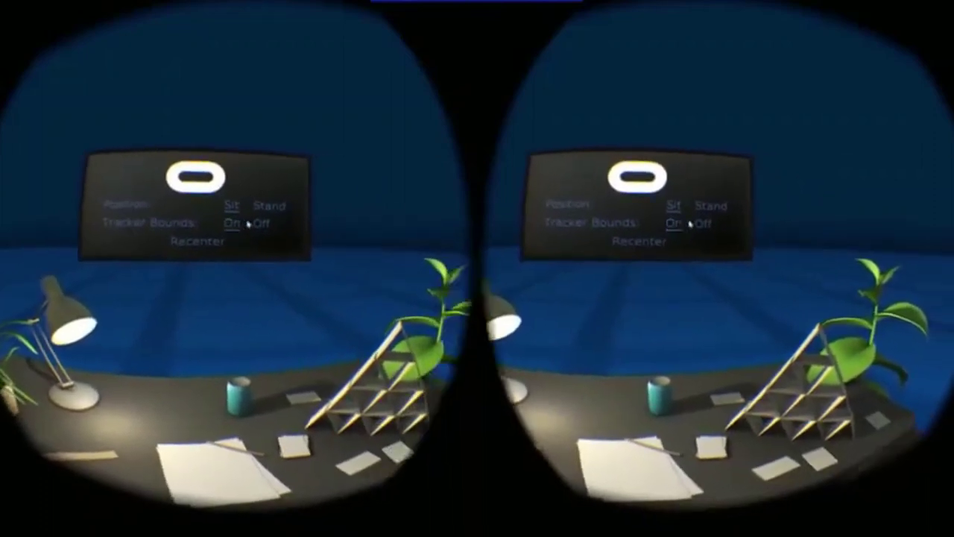
click(259, 223)
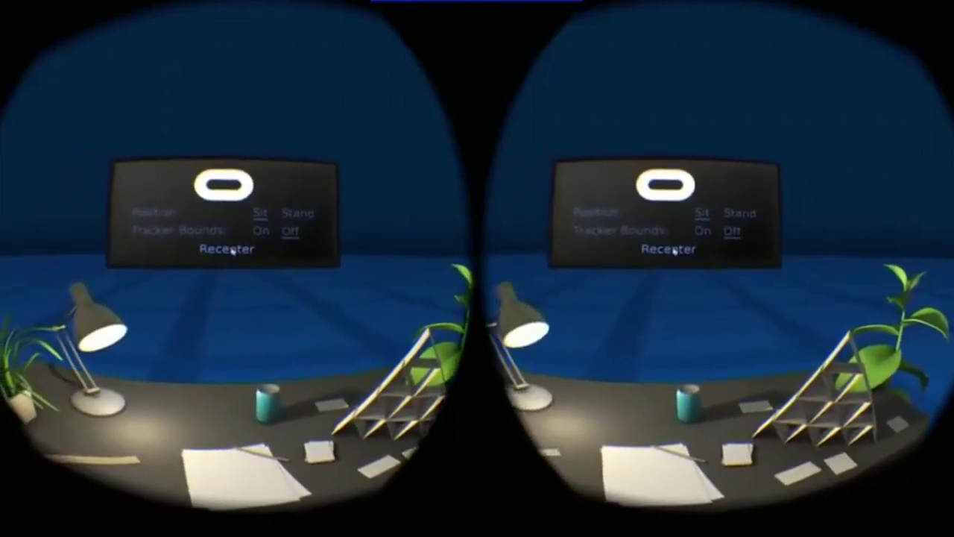